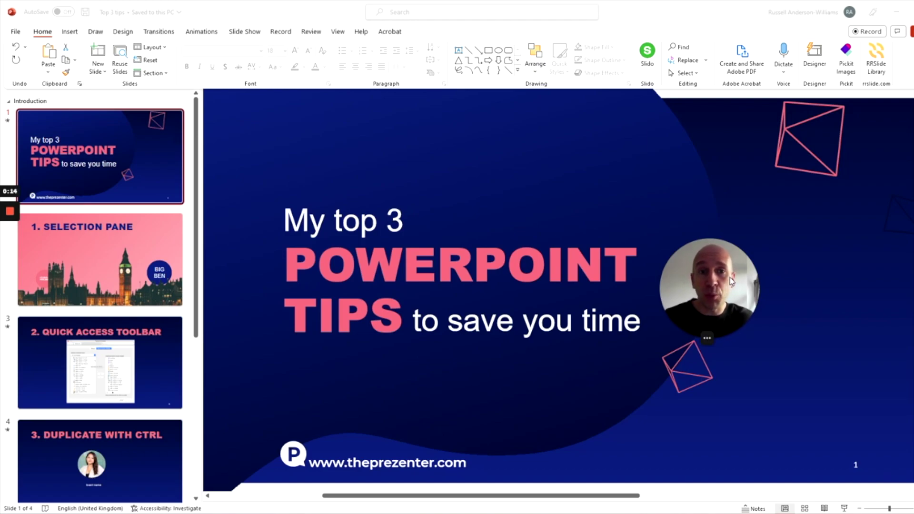
Go to slide 2, the '1. SELECTION PANE' tip slide.
left_click_drag(733, 283, 269, 273)
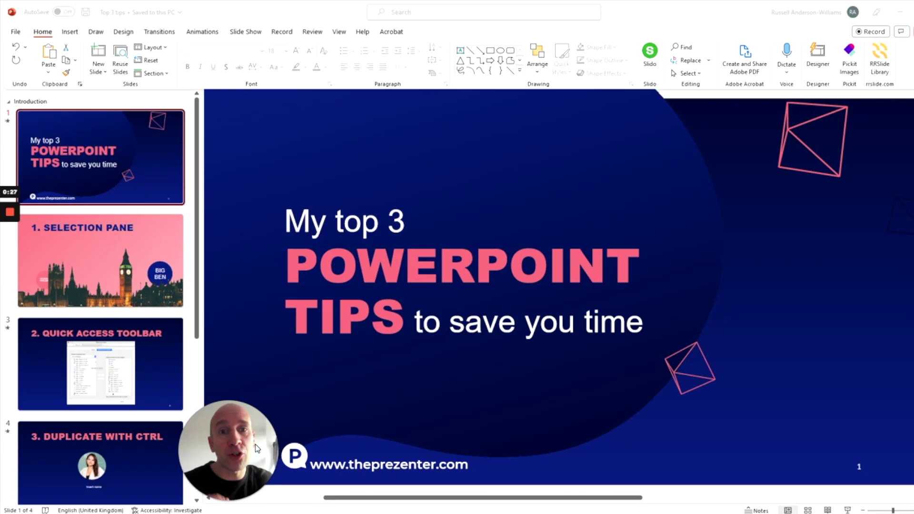
left_click_drag(255, 444, 751, 277)
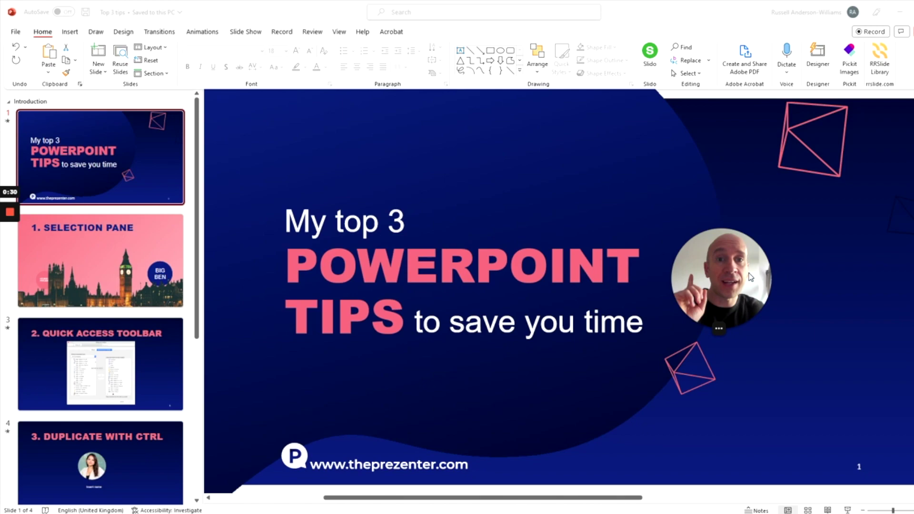
mouse_move(751, 276)
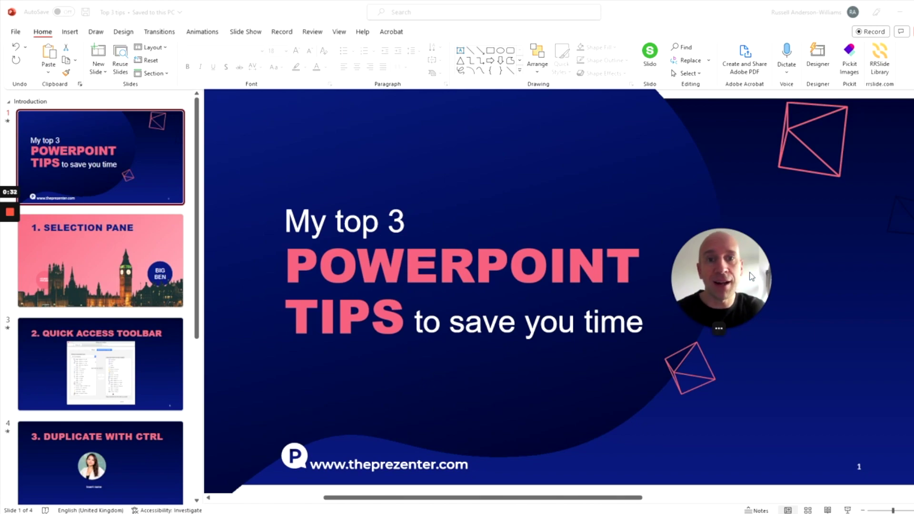
left_click(146, 253)
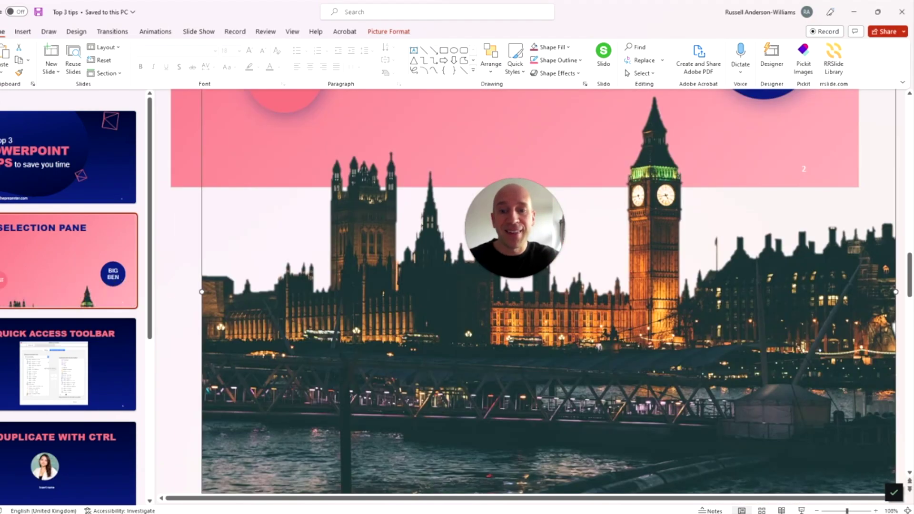
Select the skyline photo, then undo and redo its move over the circles to compare.
scroll(532, 291, "up", 3)
scroll(533, 291, "up", 2)
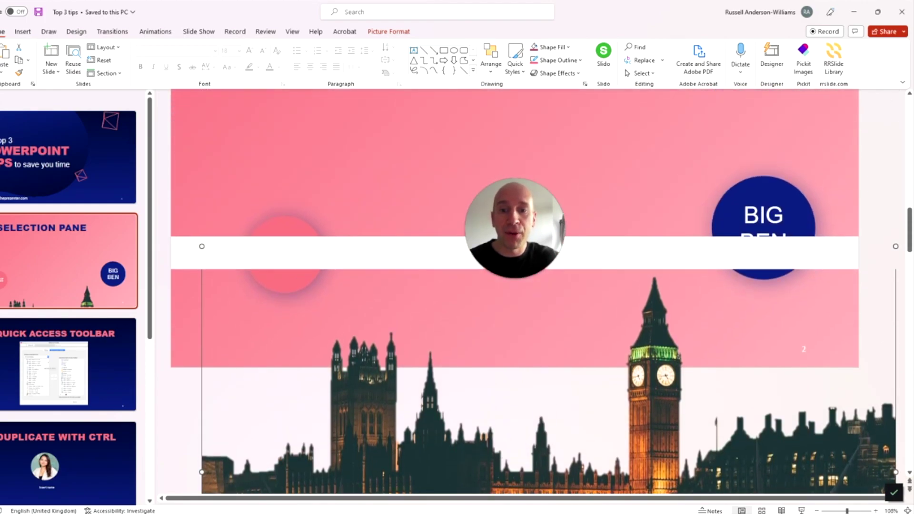
left_click(288, 255)
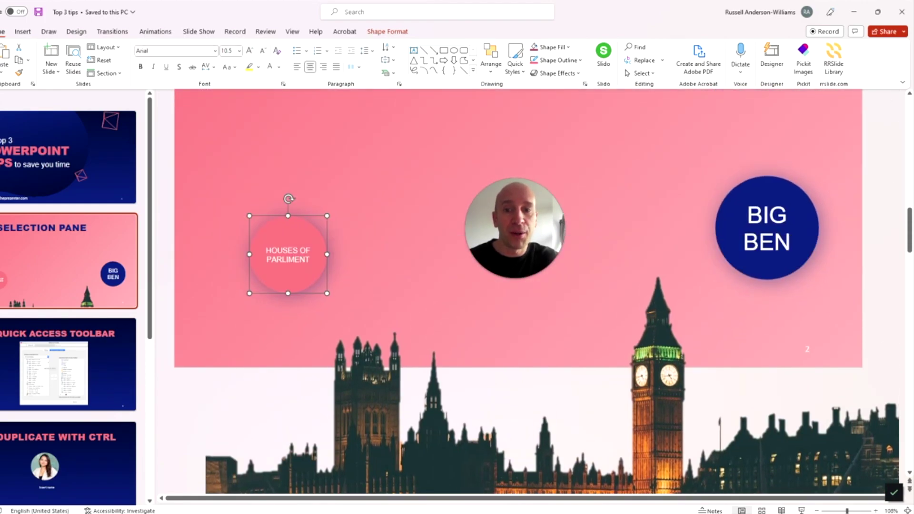
left_click(547, 429)
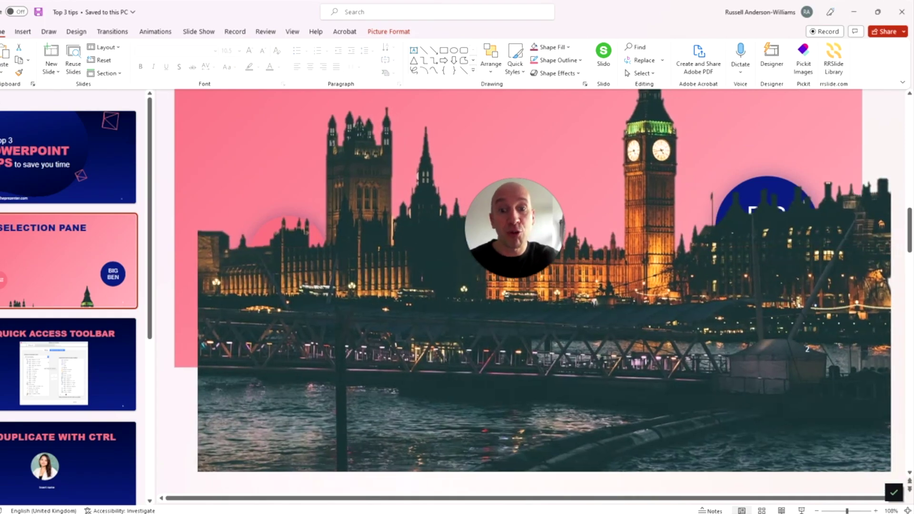
scroll(533, 291, "up", 1)
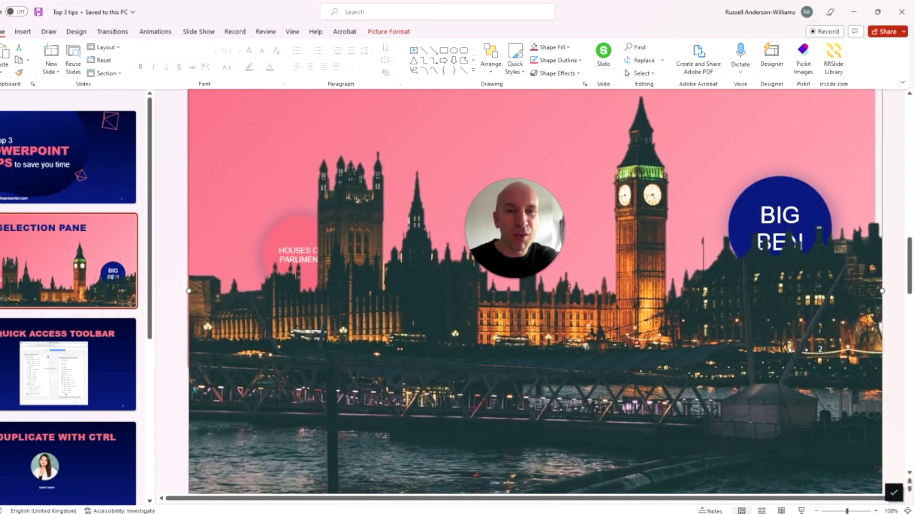
key("ctrl+z")
key("ctrl+y")
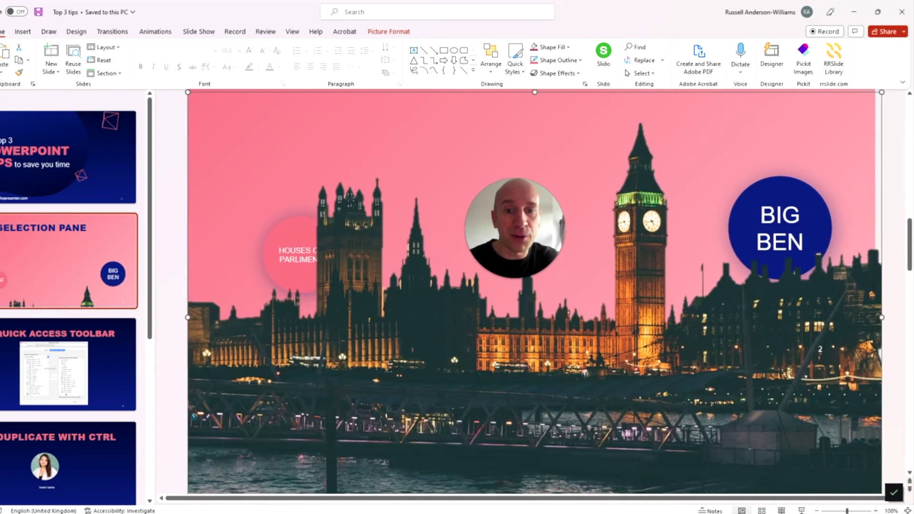
scroll(532, 291, "up", 1)
scroll(533, 291, "up", 2)
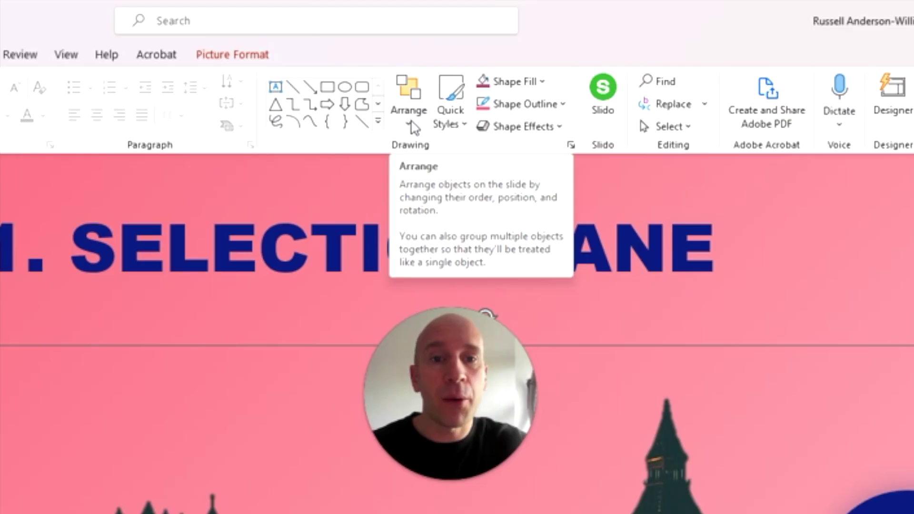
Open the Selection Pane from the Arrange menu to list slide 2's objects.
left_click(493, 74)
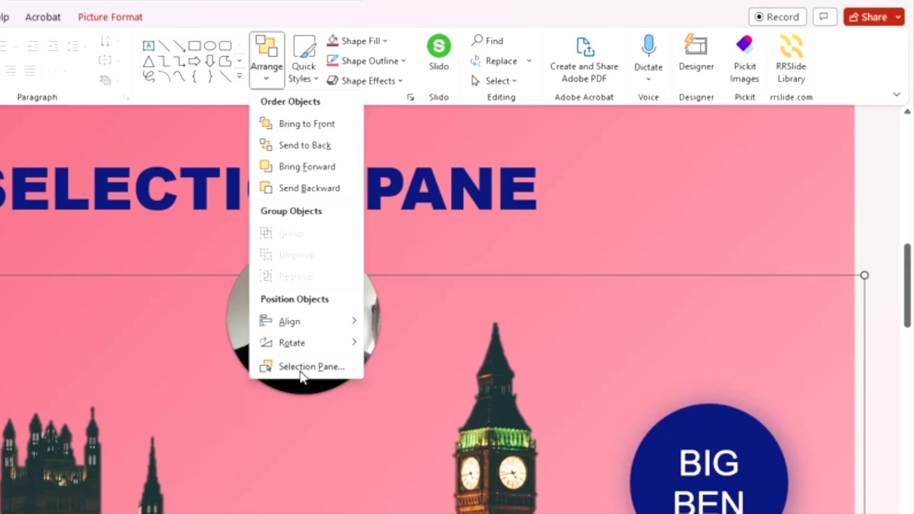
left_click(447, 450)
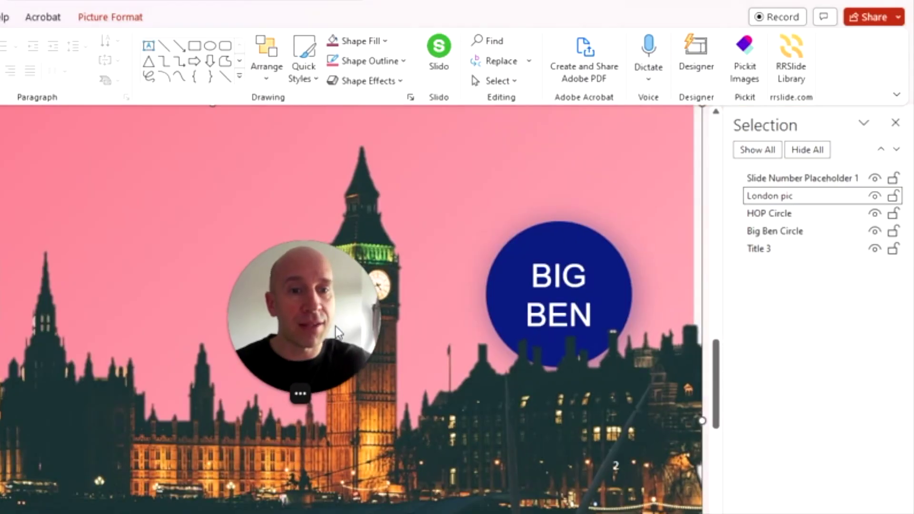
left_click_drag(337, 332, 642, 210)
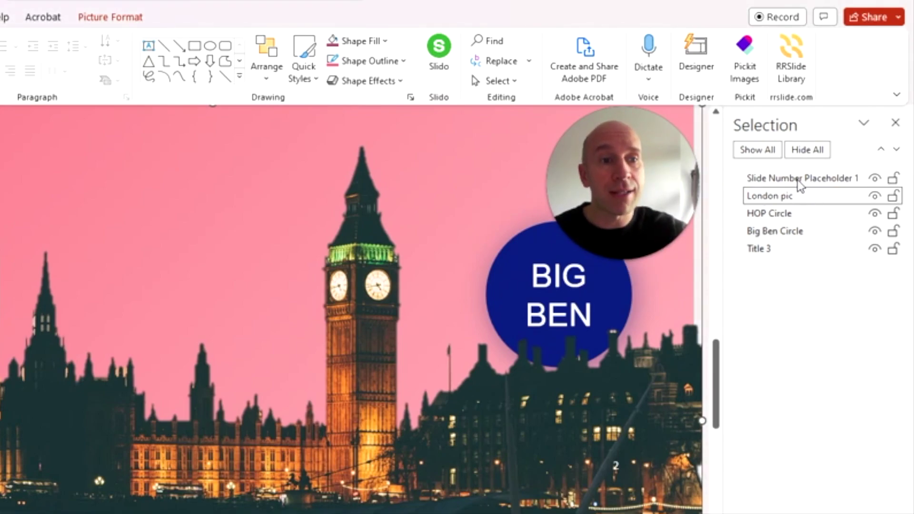
left_click(784, 198)
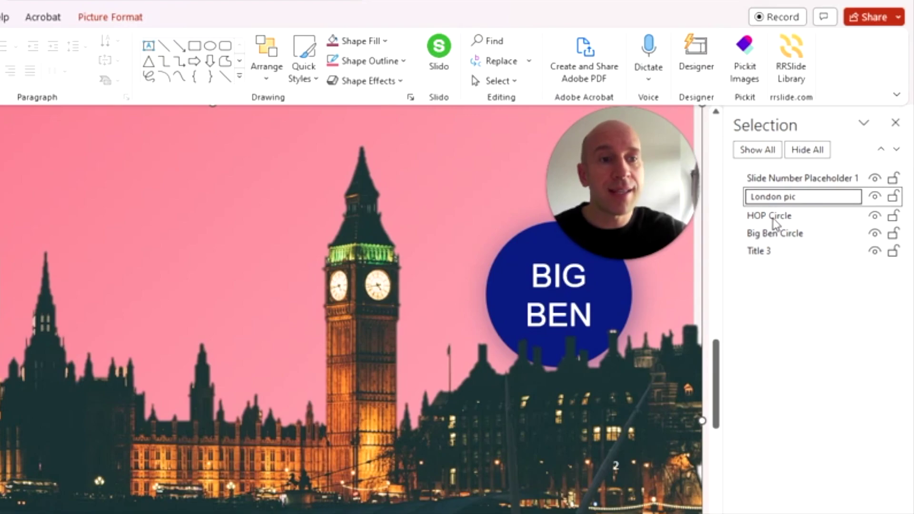
left_click(773, 218)
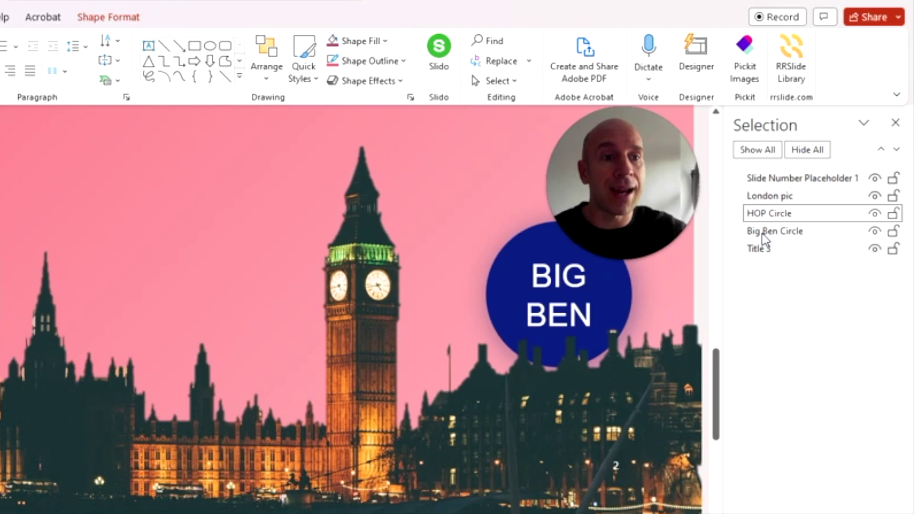
left_click(764, 233)
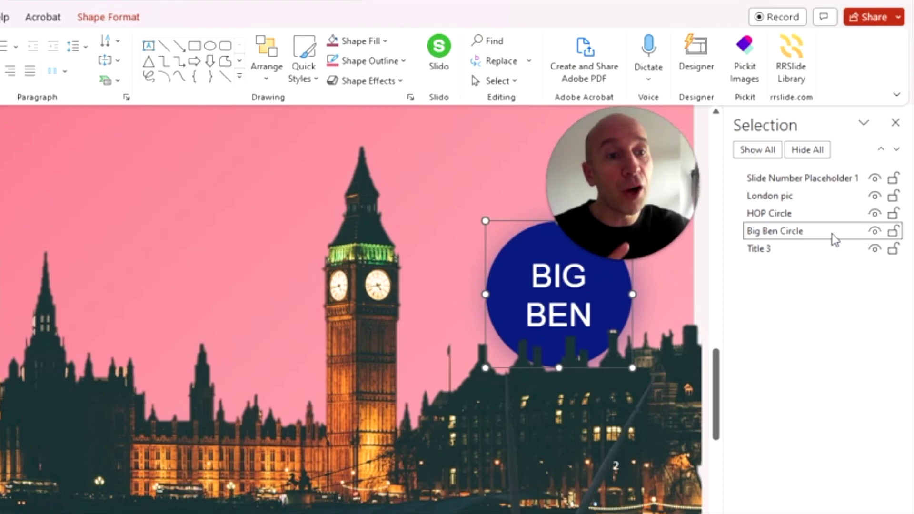
left_click(802, 199)
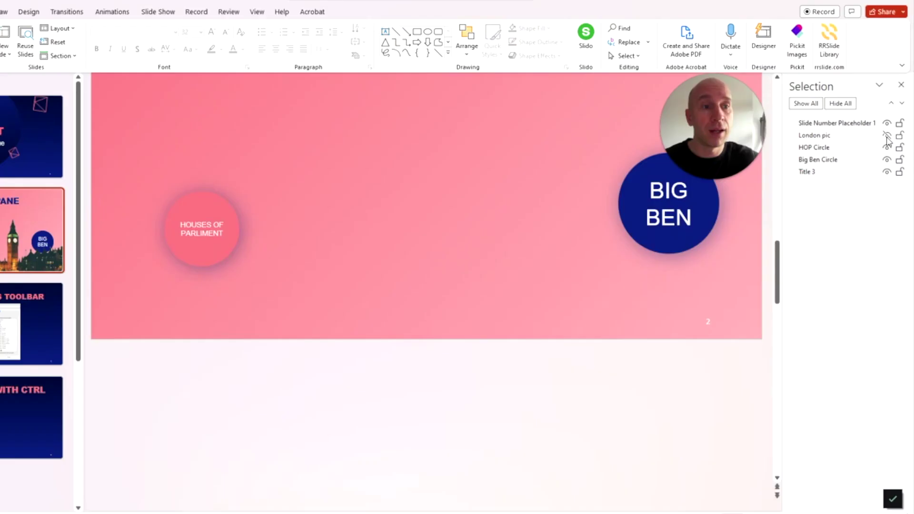
Hide London pic, correct the caption to 'HOUSES OF PARLIAMENT' and enlarge the pink circle.
left_click(874, 197)
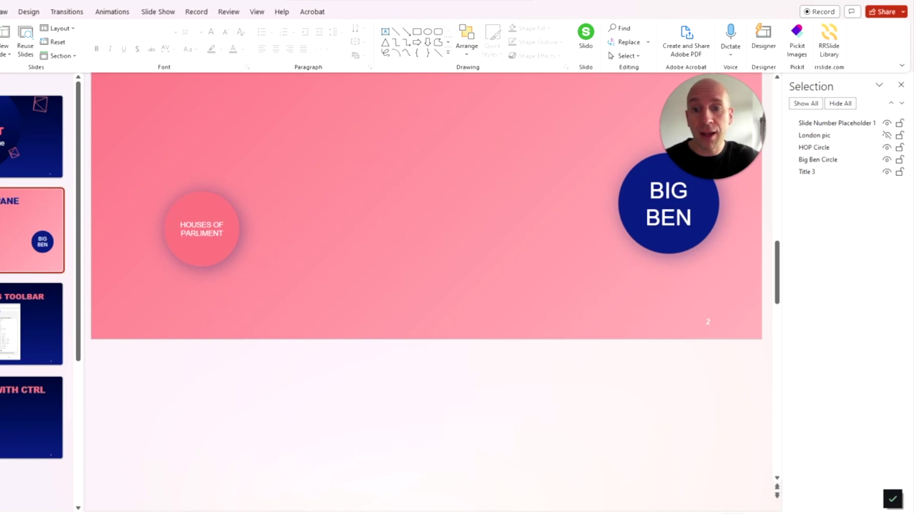
left_click(201, 229)
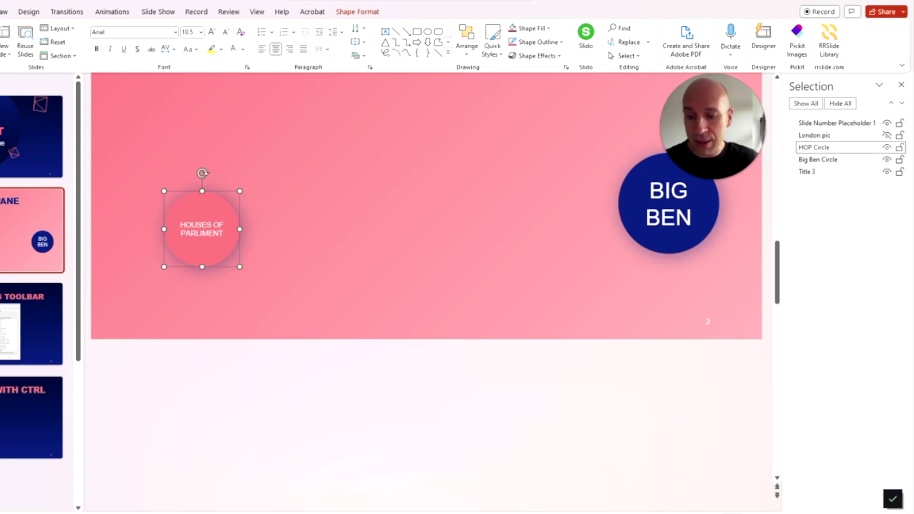
type("A")
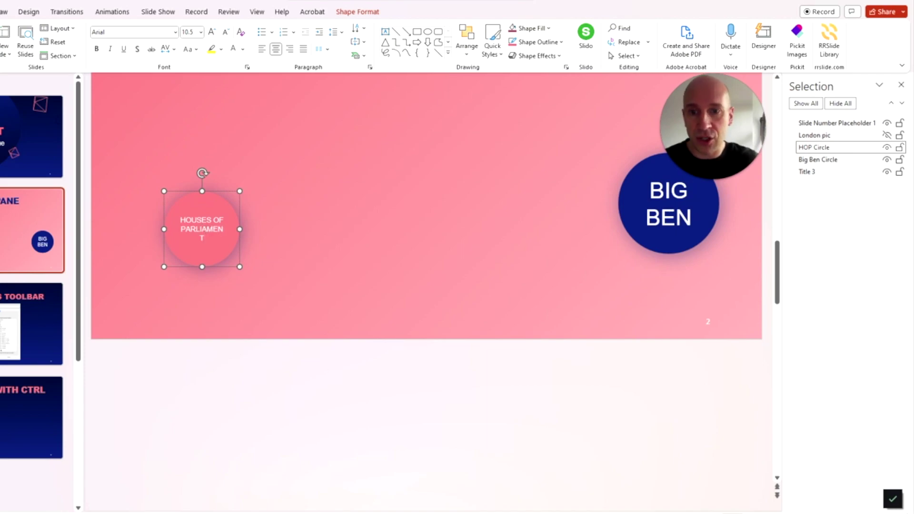
left_click_drag(239, 266, 248, 269)
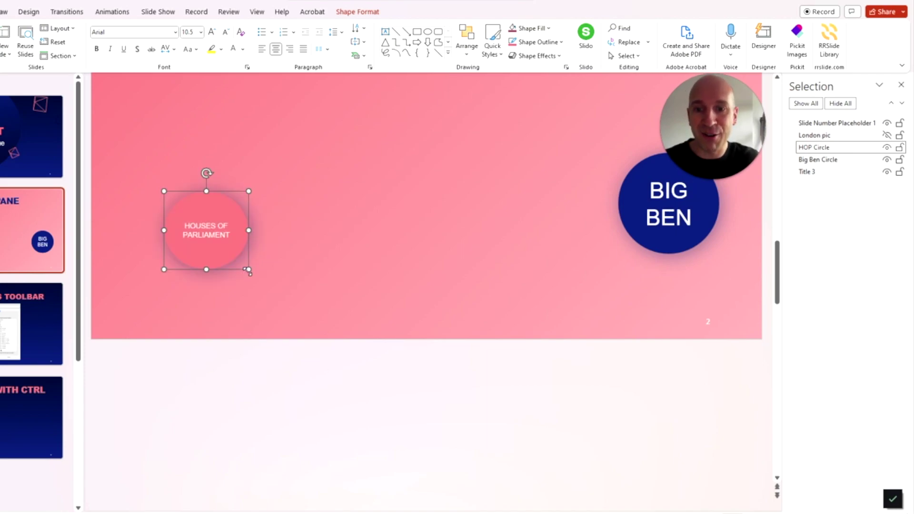
Unhide London pic and lock the HOP Circle against moving or resizing.
left_click(886, 136)
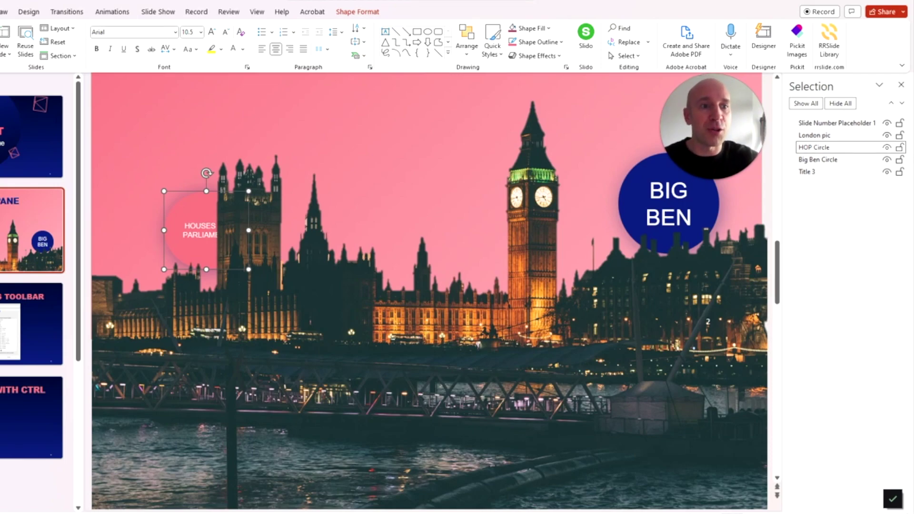
left_click(899, 149)
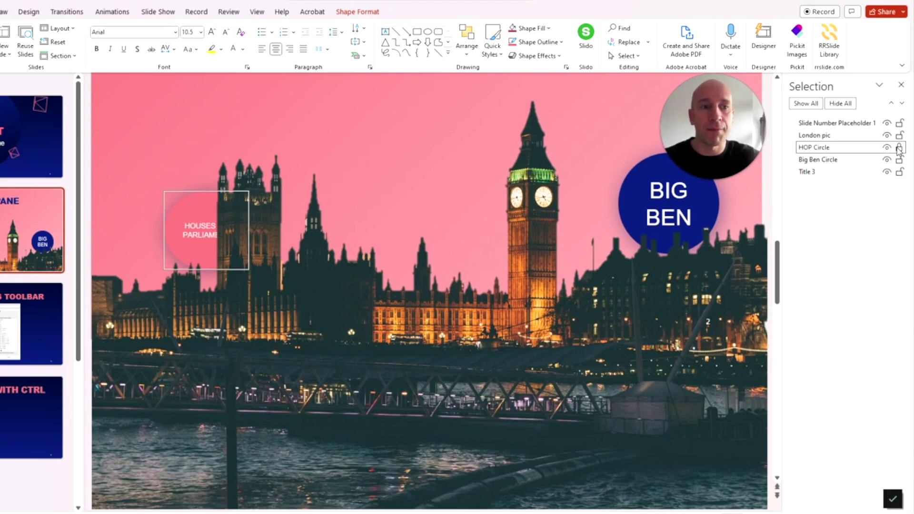
left_click(899, 149)
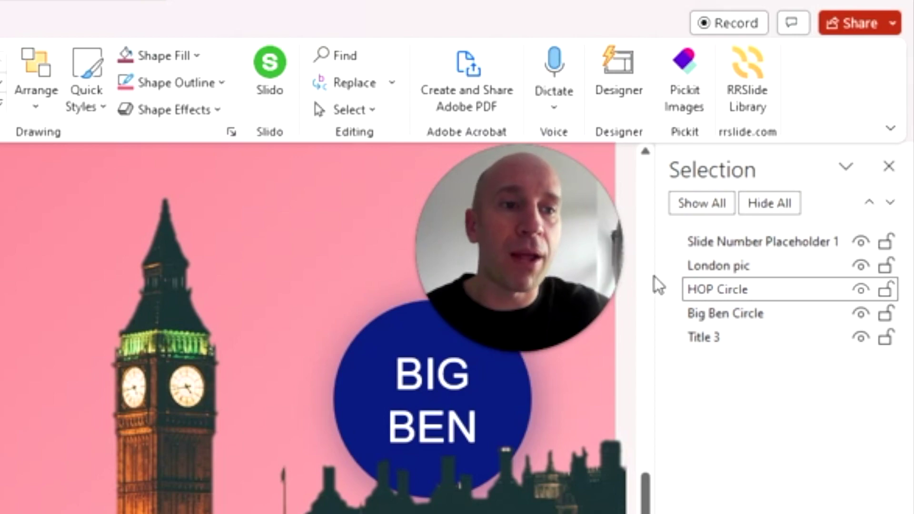
Rename the Houses of Parliament circle 'HOP Circle', then select Big Ben Circle.
left_click(712, 289)
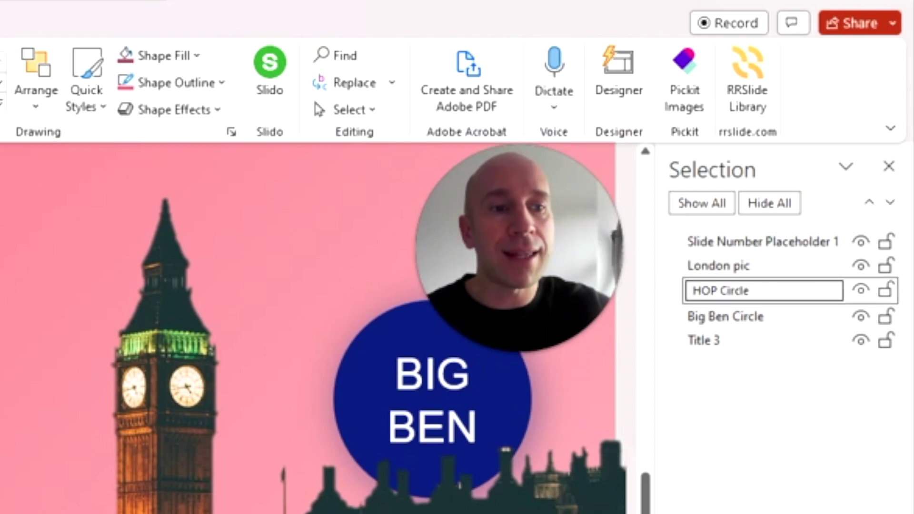
left_click_drag(749, 290, 689, 291)
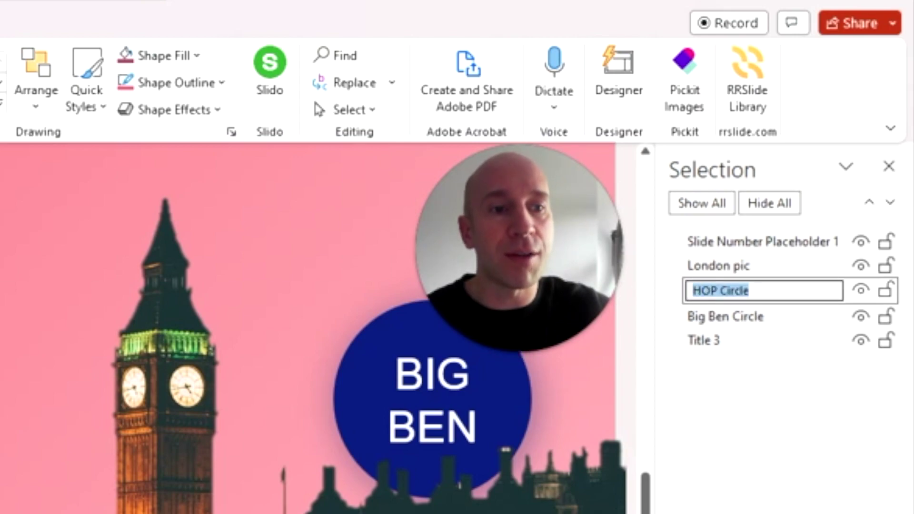
left_click(755, 319)
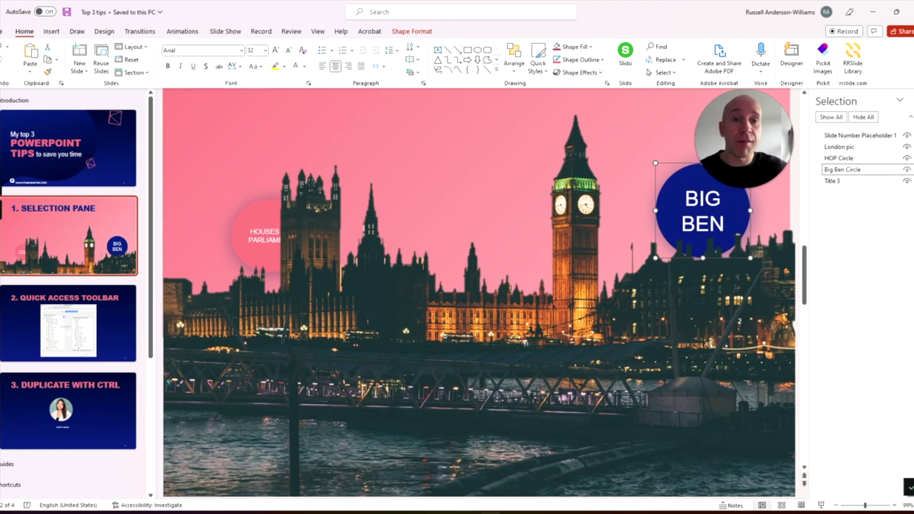
Switch to slide 3, '2. QUICK ACCESS TOOLBAR', after briefly checking the Arrange options.
left_click(513, 72)
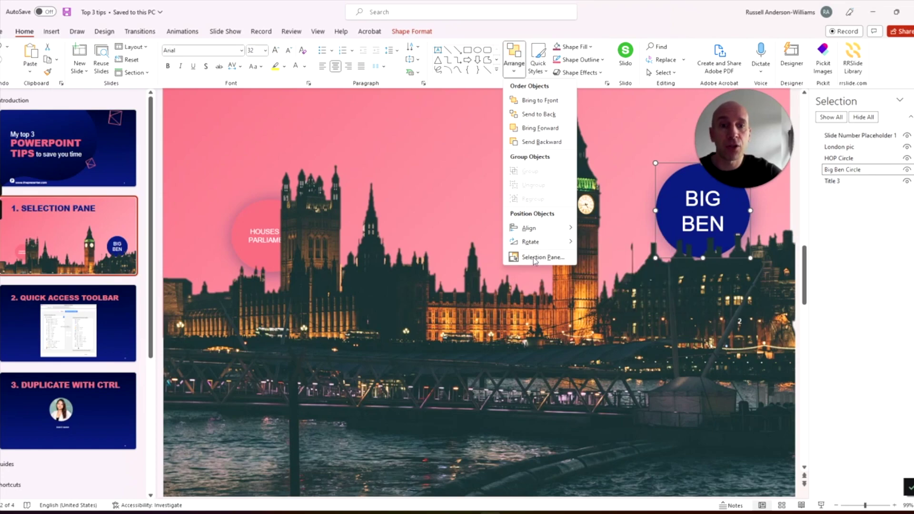
left_click(95, 298)
left_click(95, 298)
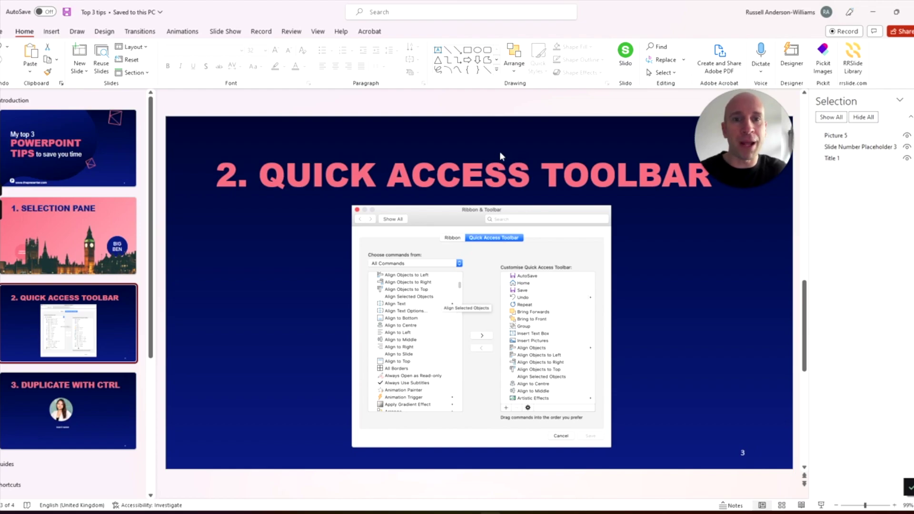
left_click(513, 71)
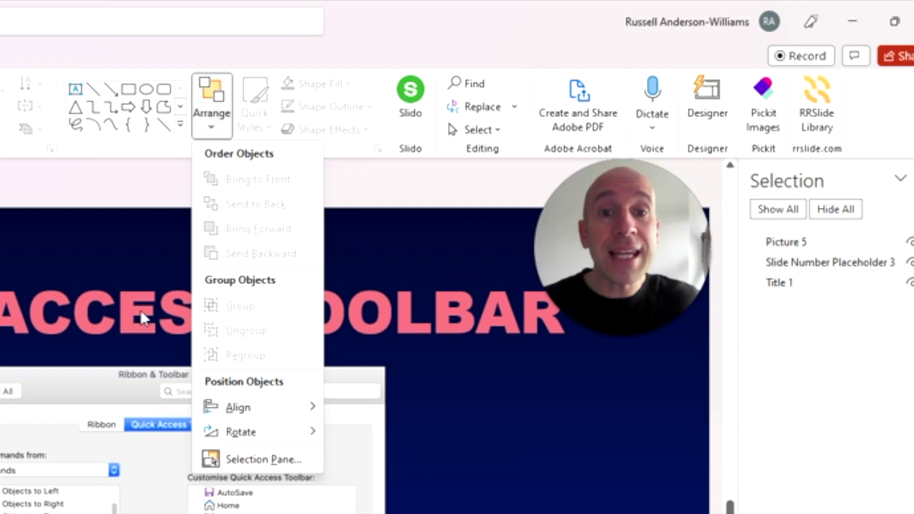
left_click(62, 171)
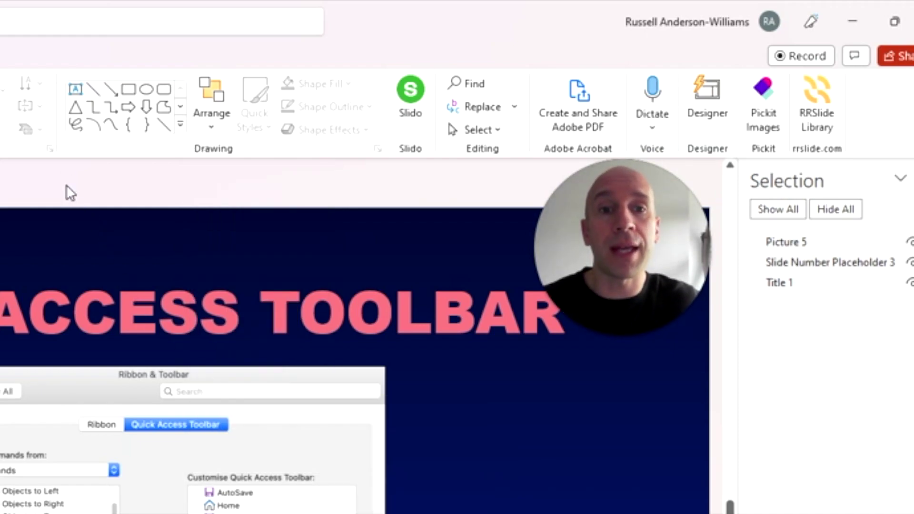
right_click(219, 99)
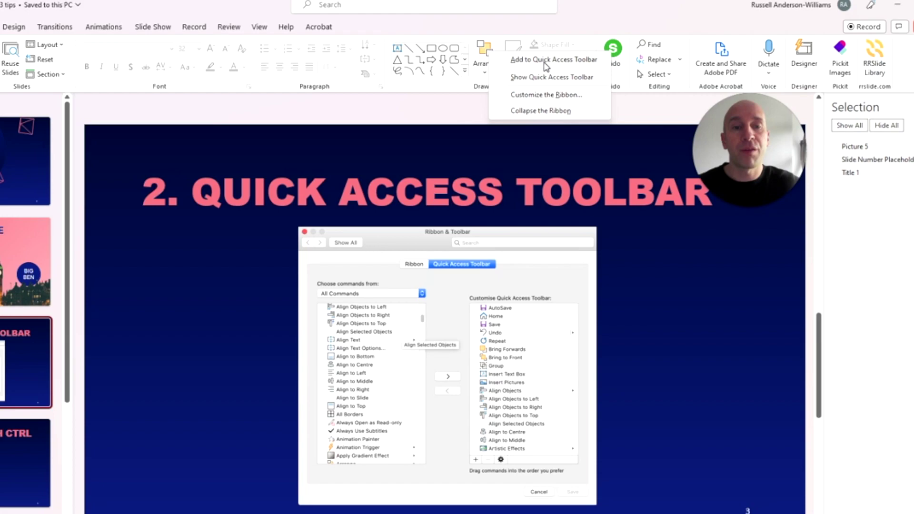
Add the Arrange options to the Quick Access Toolbar.
left_click(476, 217)
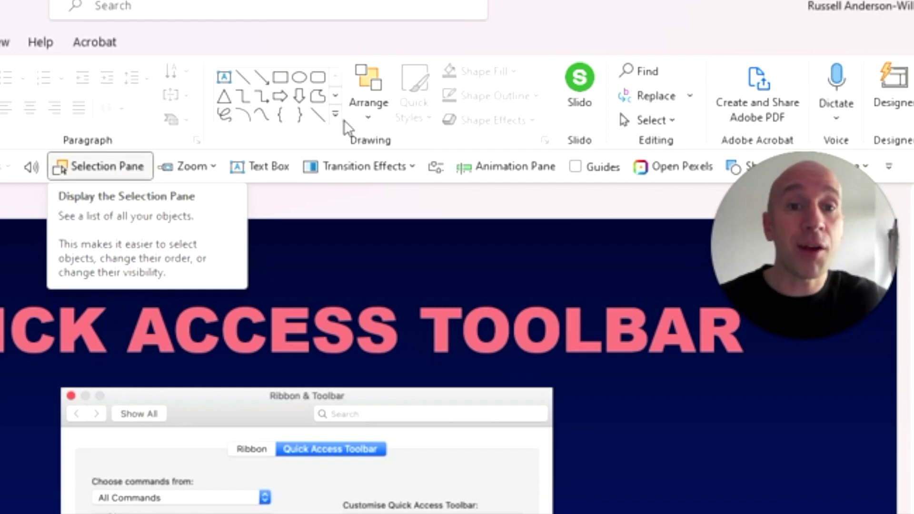
Toggle the Arrange options and Selection Pane from the toolbar, leaving the pane closed.
left_click(367, 109)
left_click(368, 109)
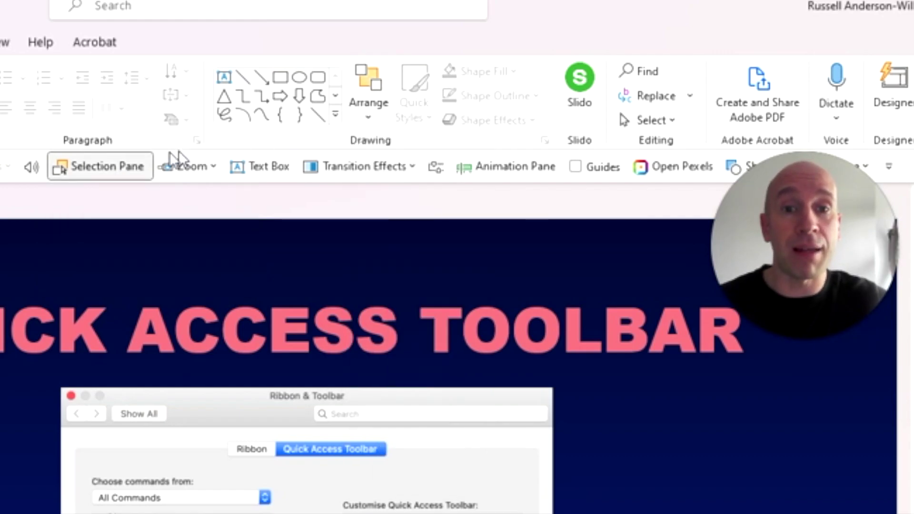
left_click(100, 166)
left_click(100, 166)
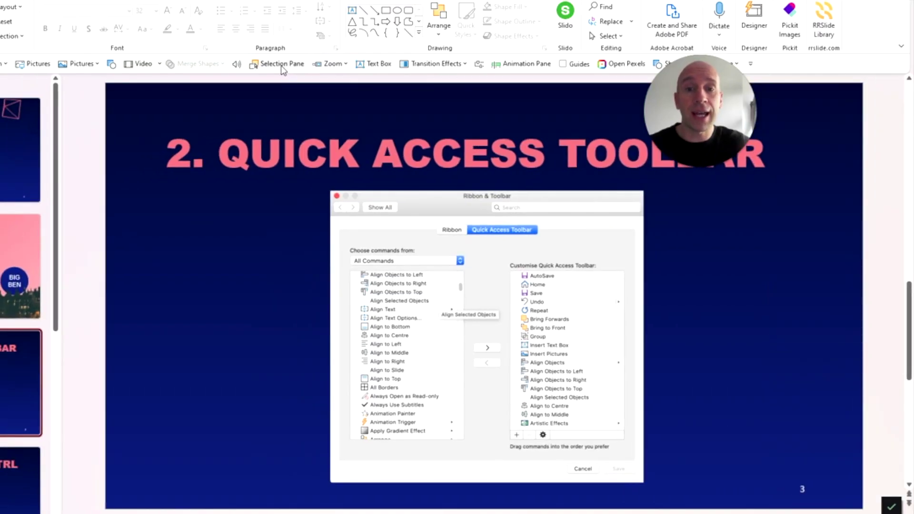
left_click(283, 67)
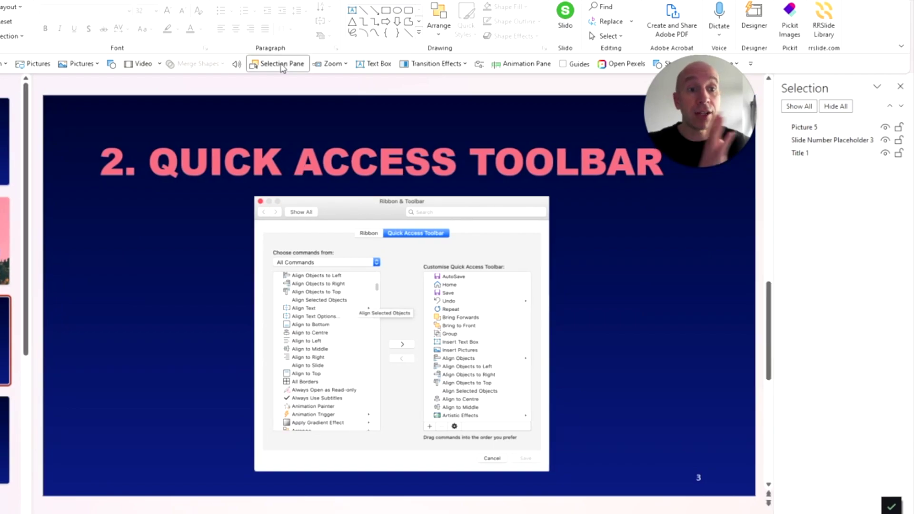
left_click(282, 64)
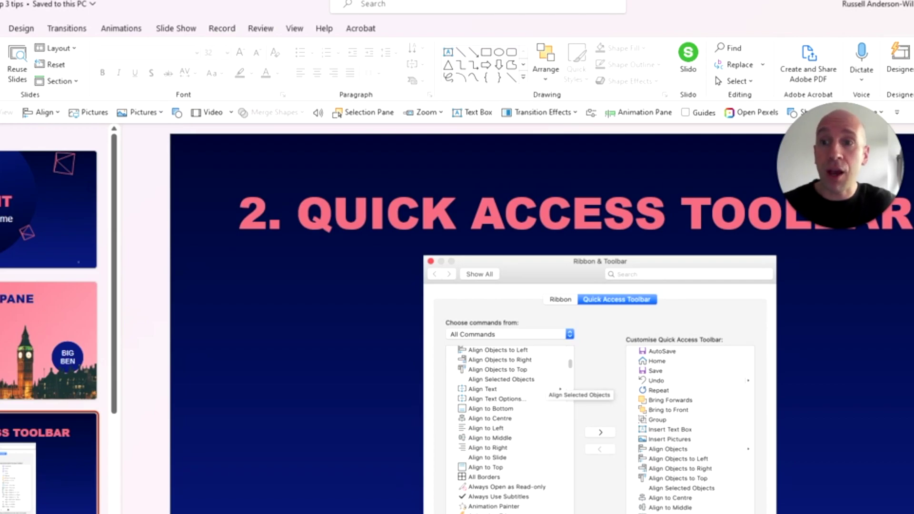
left_click(1, 28)
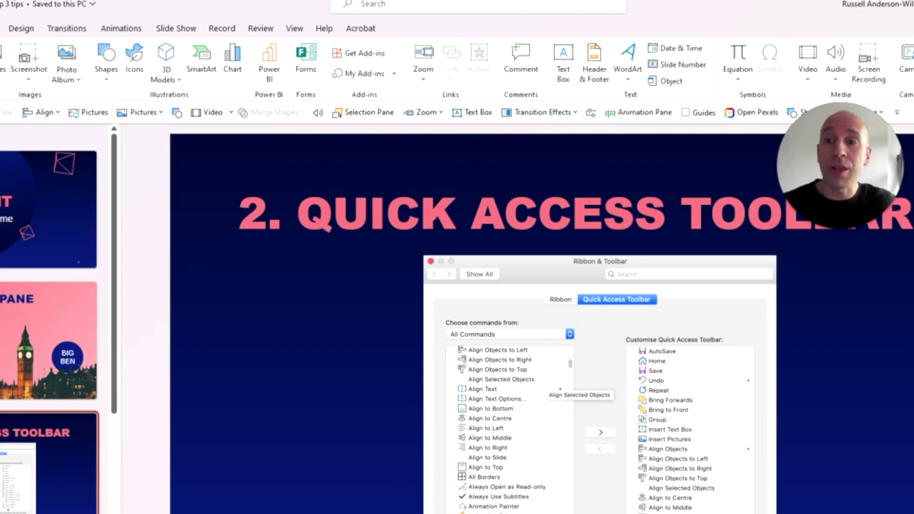
left_click(107, 72)
left_click(107, 67)
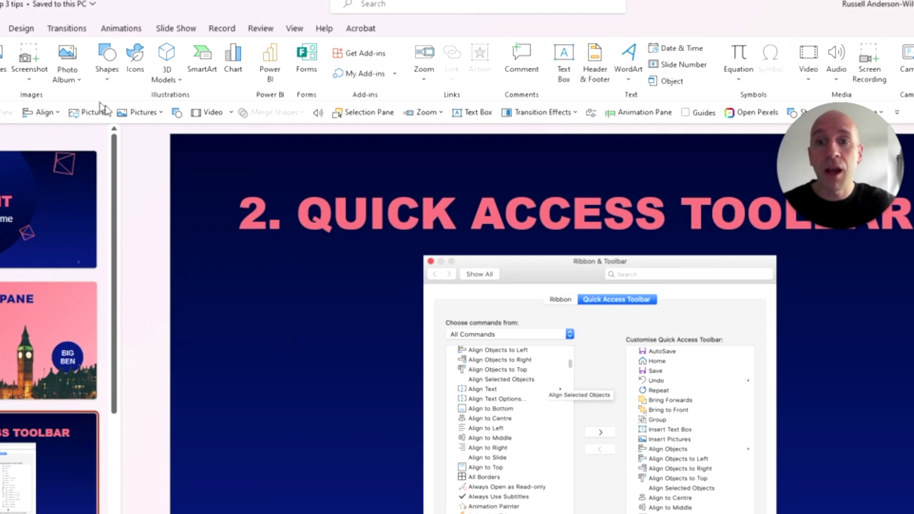
left_click(177, 115)
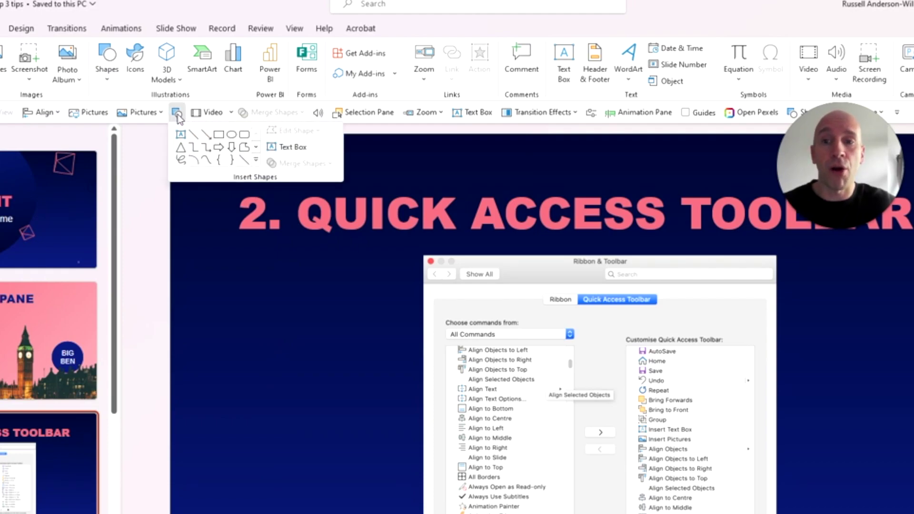
left_click(257, 162)
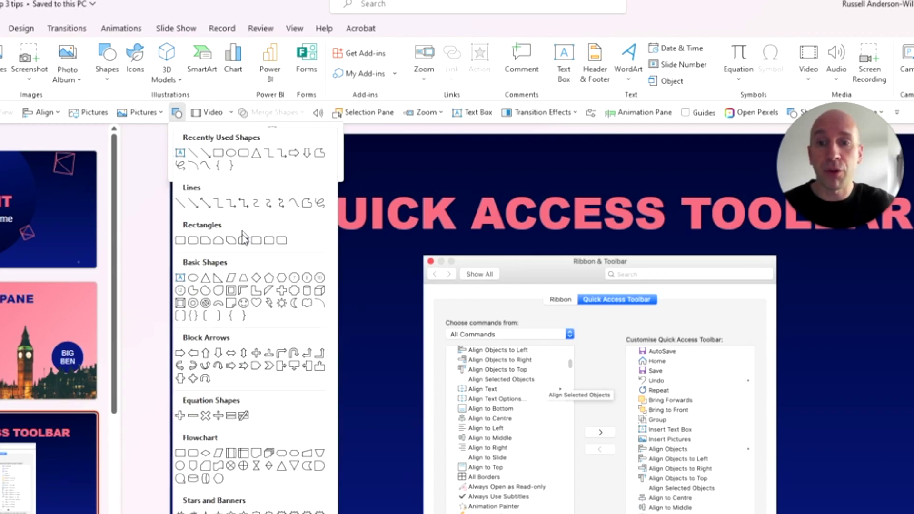
left_click(233, 282)
left_click_drag(252, 456, 360, 353)
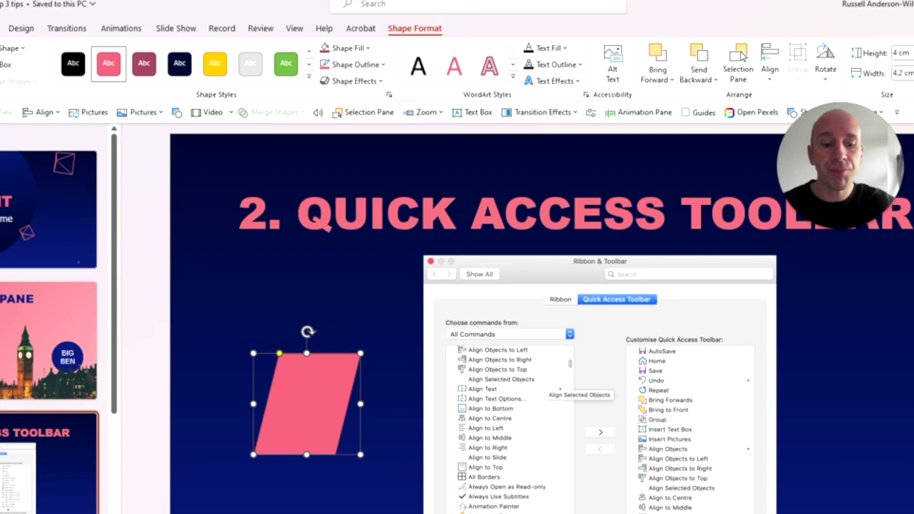
key("Delete")
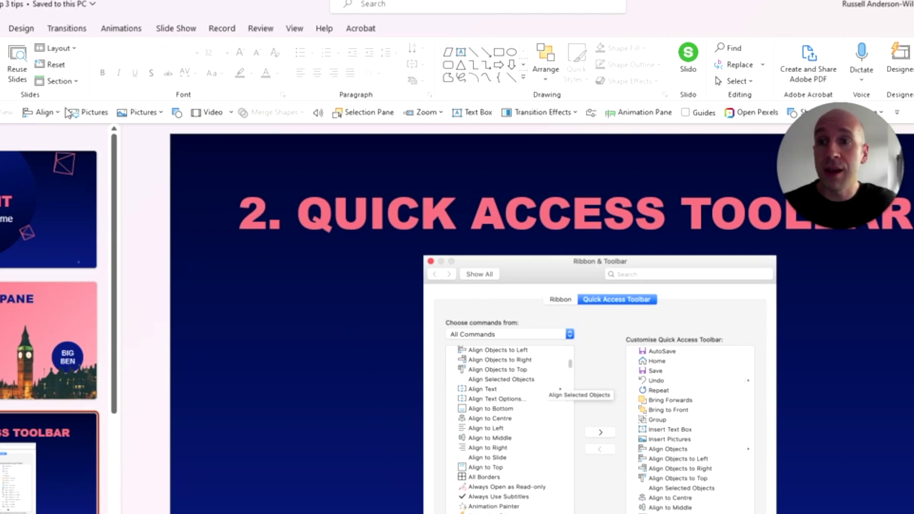
Add the Insert tab's Chart command to the Quick Access Toolbar.
left_click(1, 29)
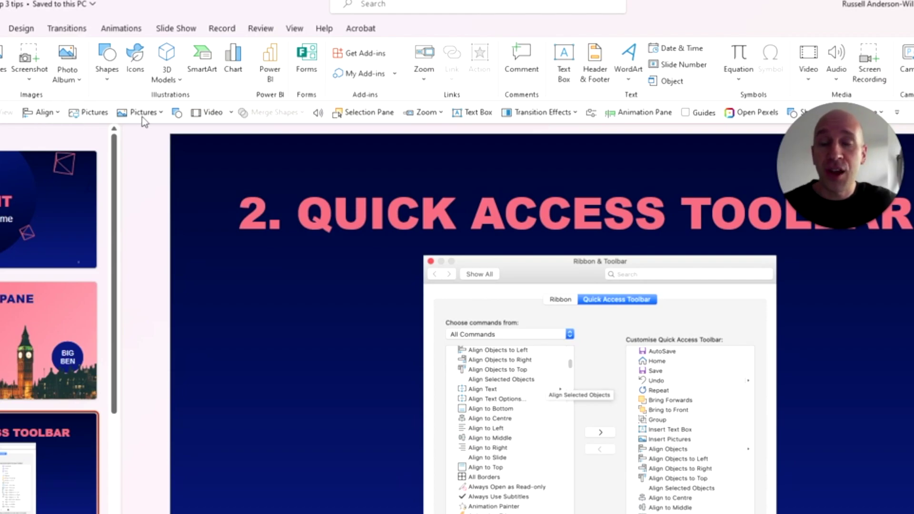
right_click(233, 61)
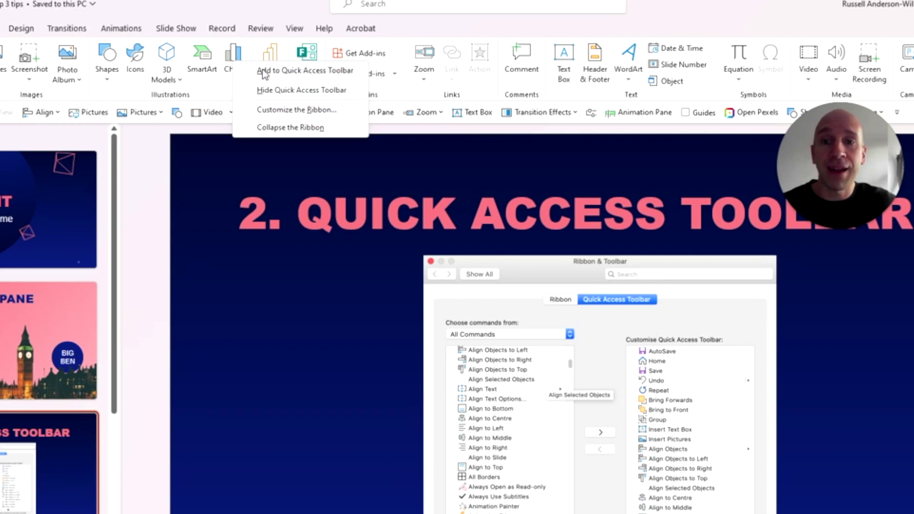
left_click(285, 71)
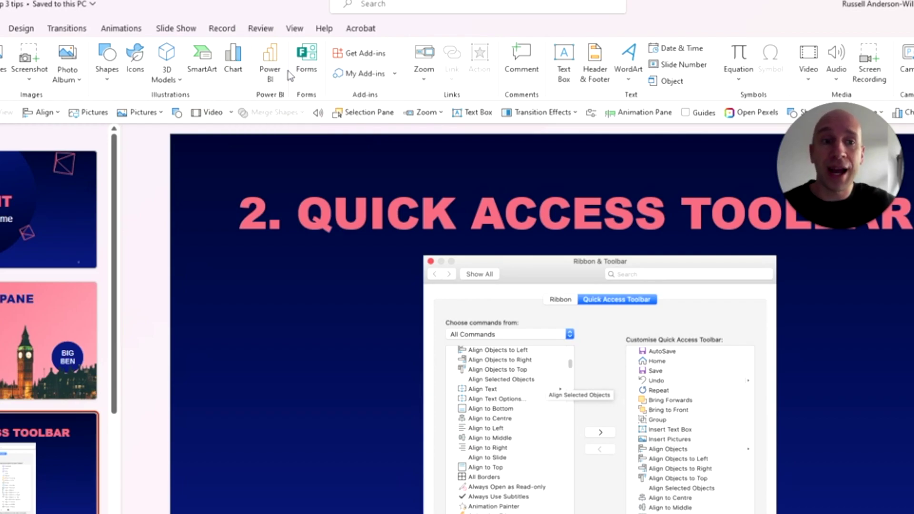
left_click_drag(826, 160, 815, 177)
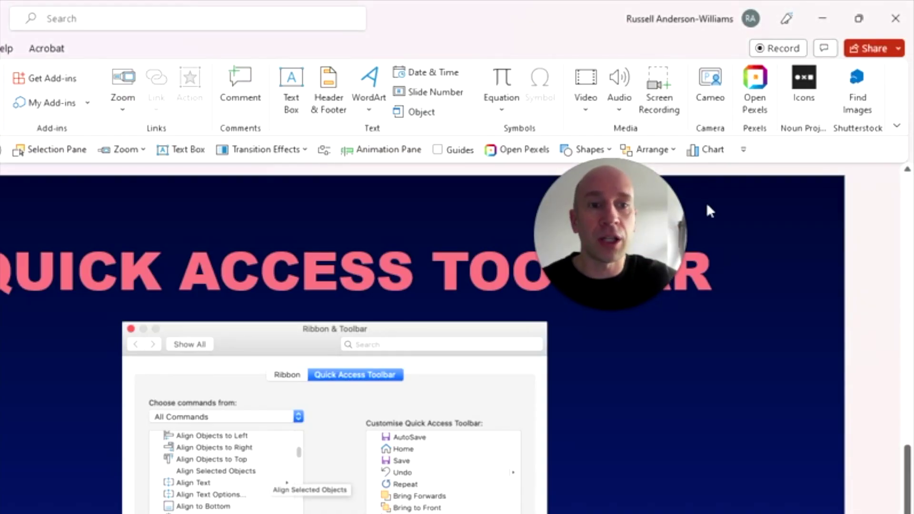
left_click_drag(622, 221, 756, 248)
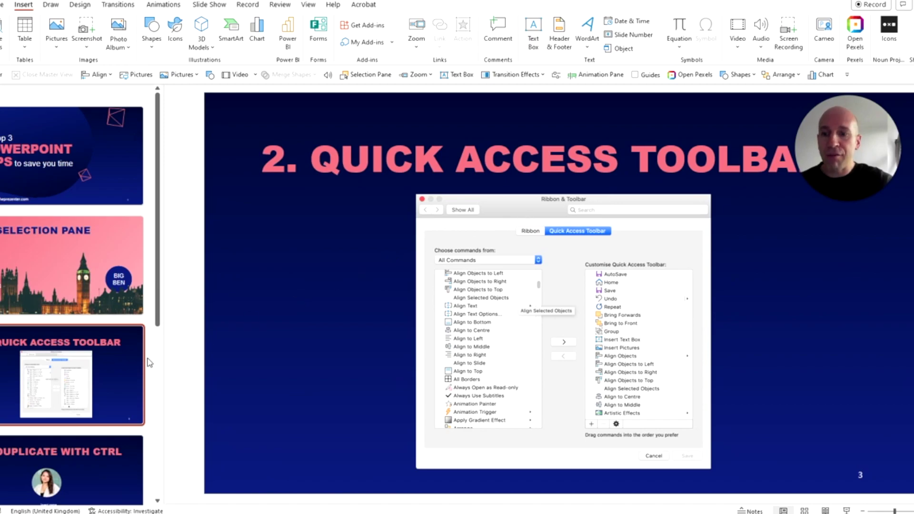
Switch to slide 4, '3. DUPLICATE WITH CTRL'.
left_click(81, 452)
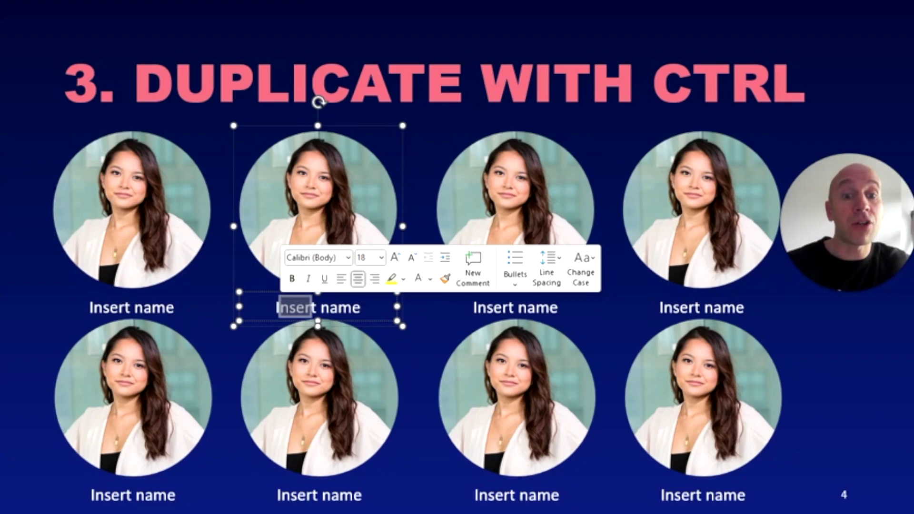
Clear the highlight in the copied 'Insert name' caption and deselect the photo group on slide 4.
left_click(353, 307)
left_click(408, 313)
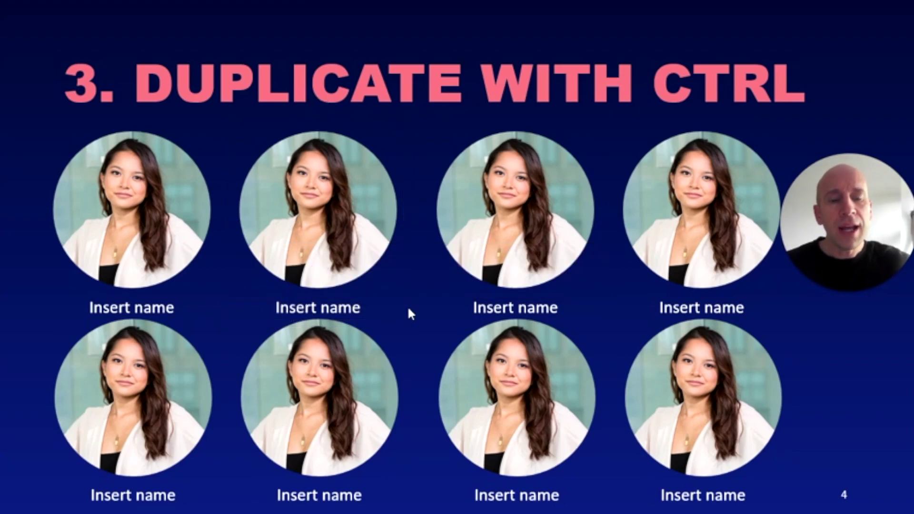